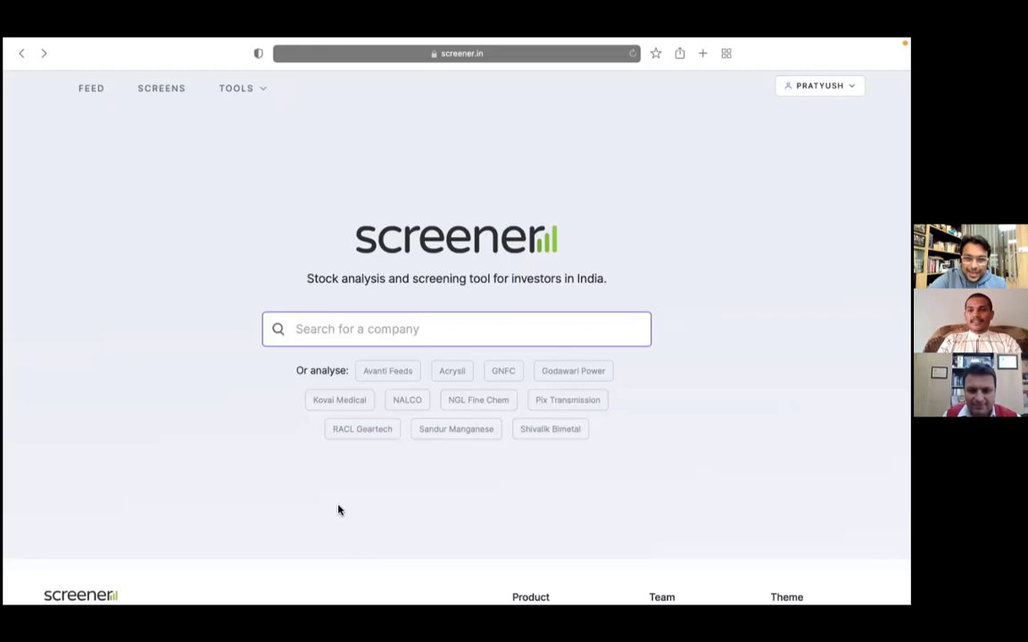
# - Search for 'rac' and open the RACL Geartech Ltd company page
pyautogui.write('roac')
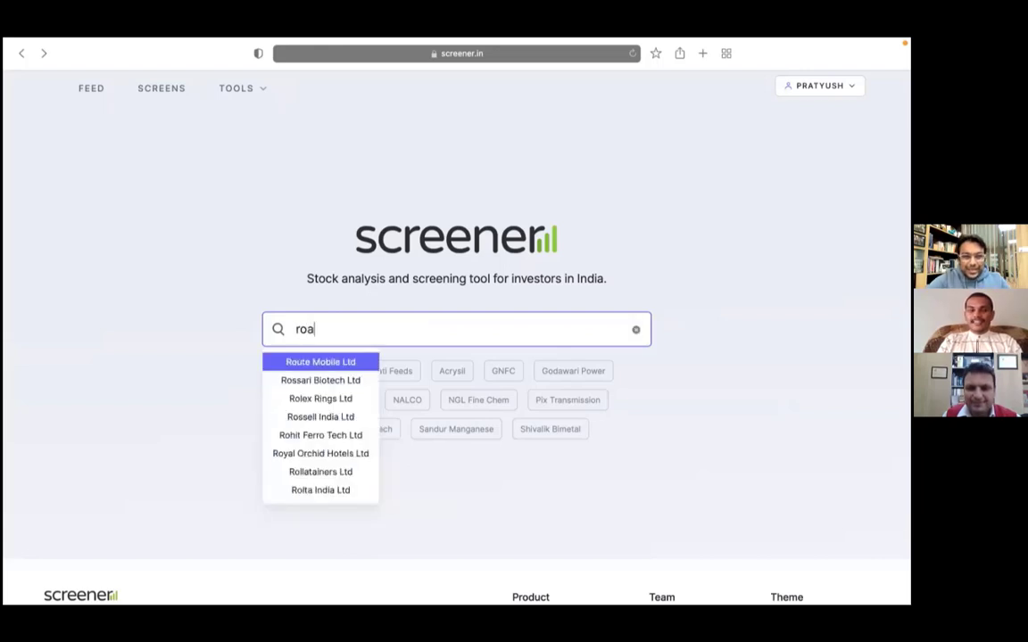
pyautogui.press('BackSpace')
pyautogui.press('BackSpace')
pyautogui.press('BackSpace')
pyautogui.write('ac')
pyautogui.press('Return')
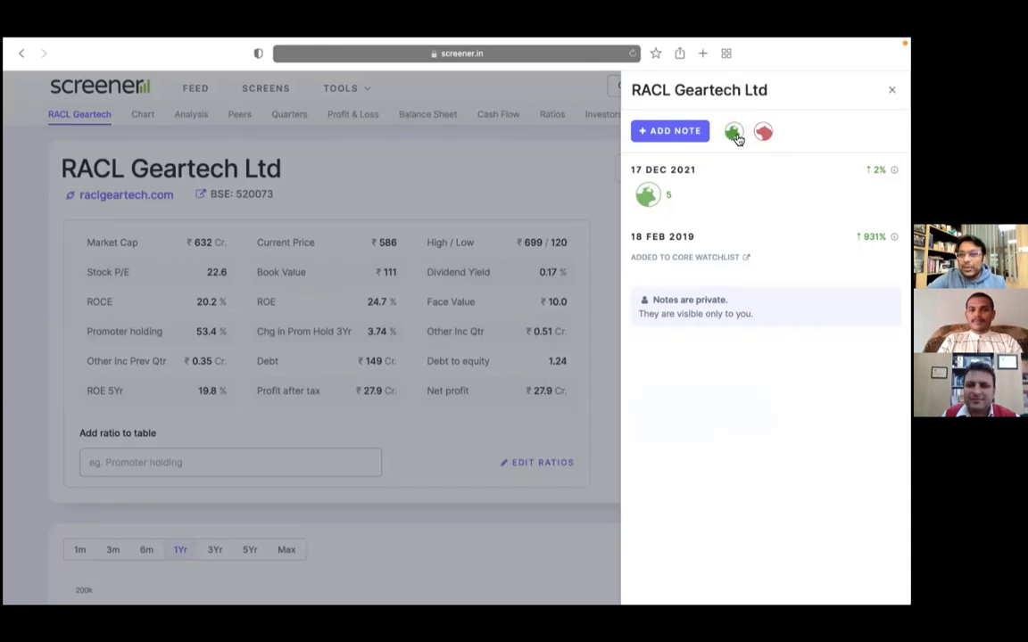
# - Add one bullish and one bearish mark for RACL Geartech under today's date, giving 11 bullish and 6 bearish
pyautogui.click(735, 133)
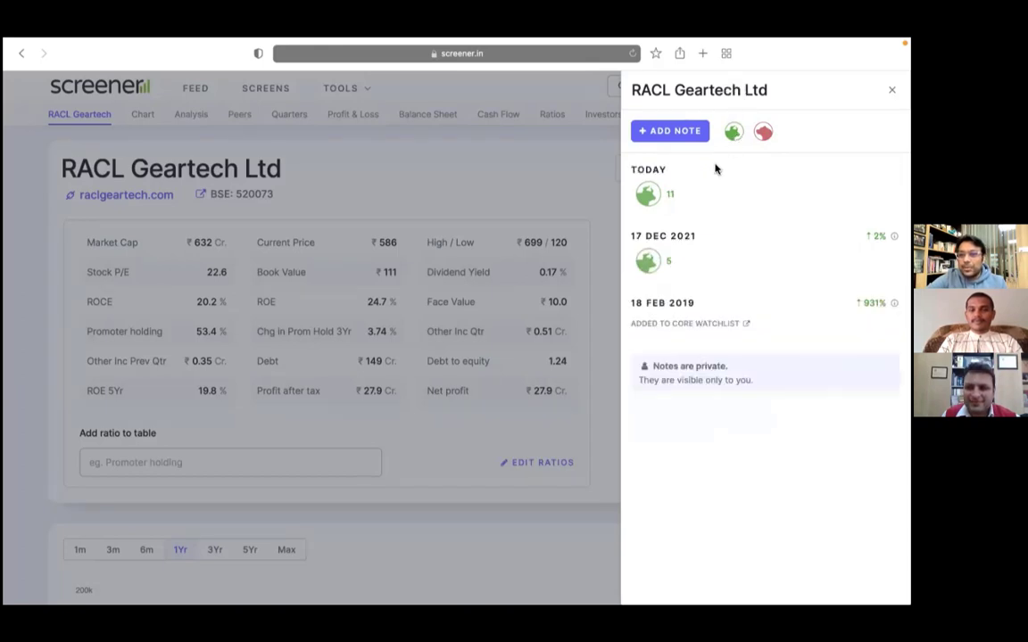
pyautogui.moveTo(668, 190)
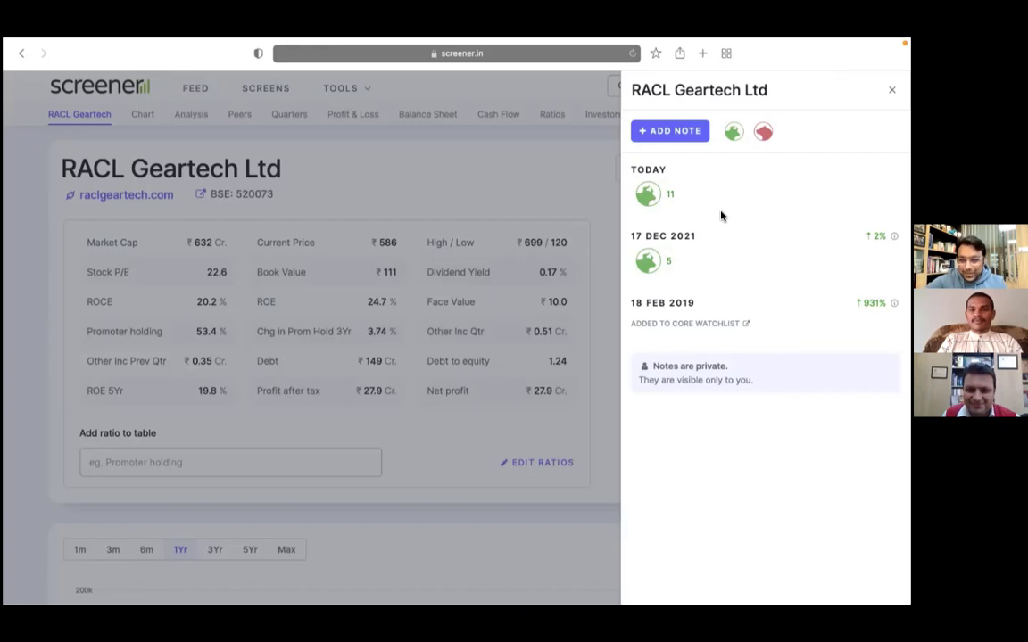
pyautogui.click(763, 134)
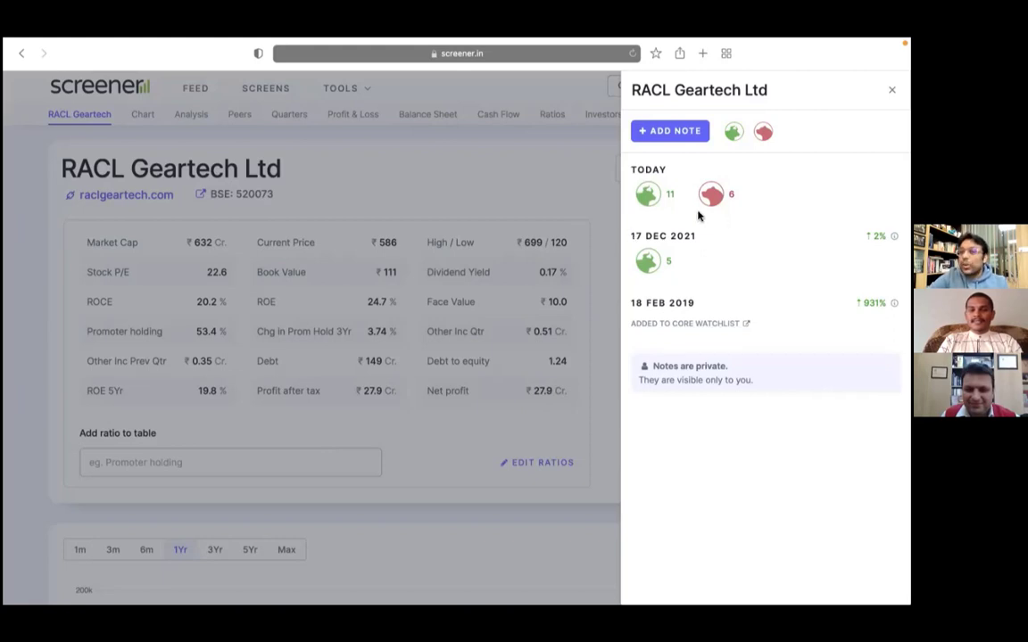
pyautogui.click(686, 131)
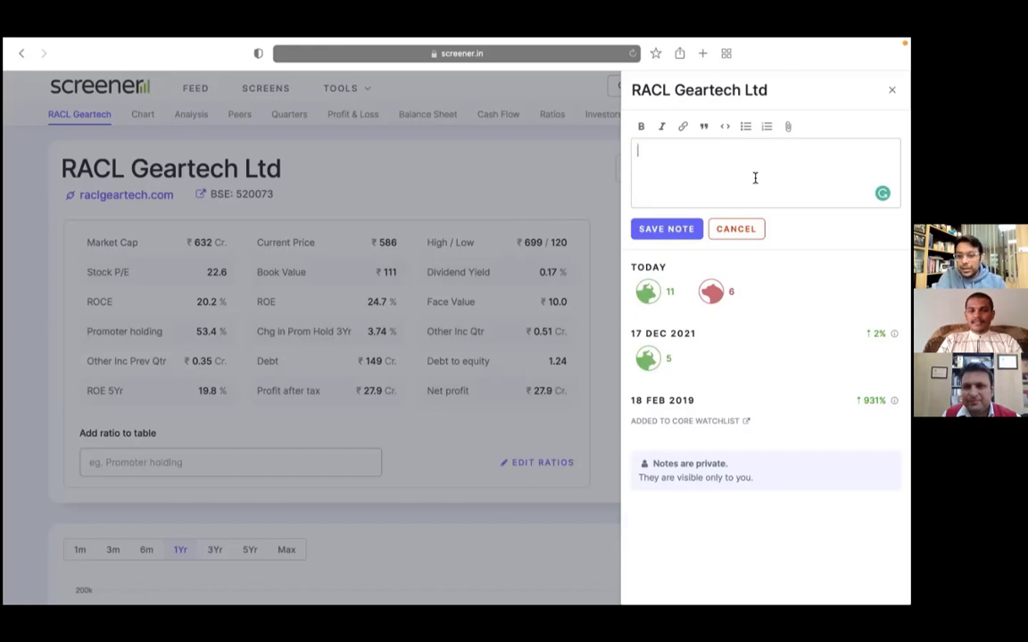
pyautogui.click(748, 226)
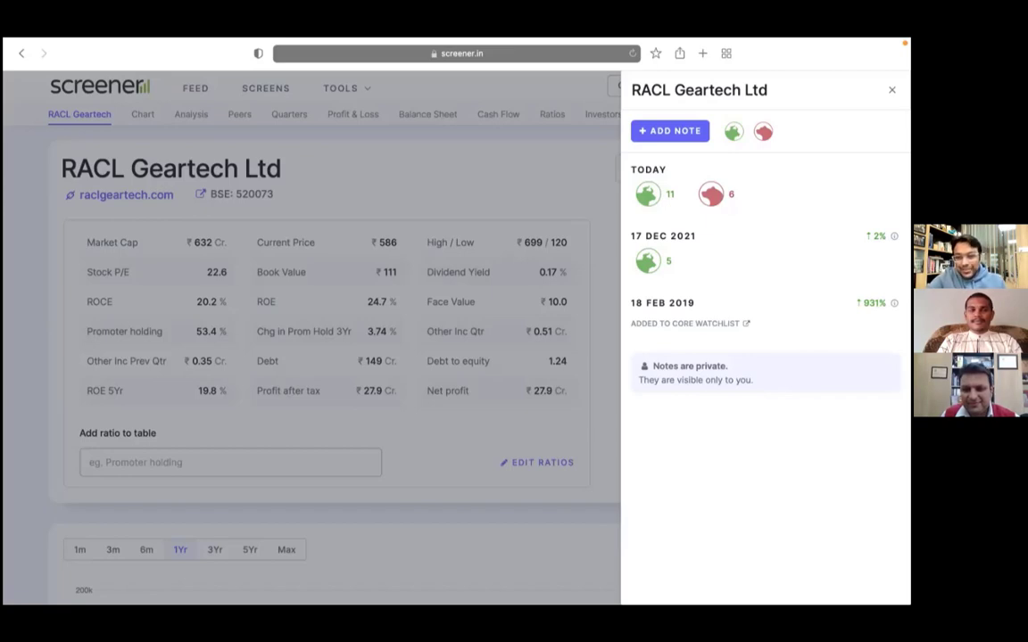
# - Close the RACL Geartech notes and go to the Core Watchlist from the account menu
pyautogui.click(515, 204)
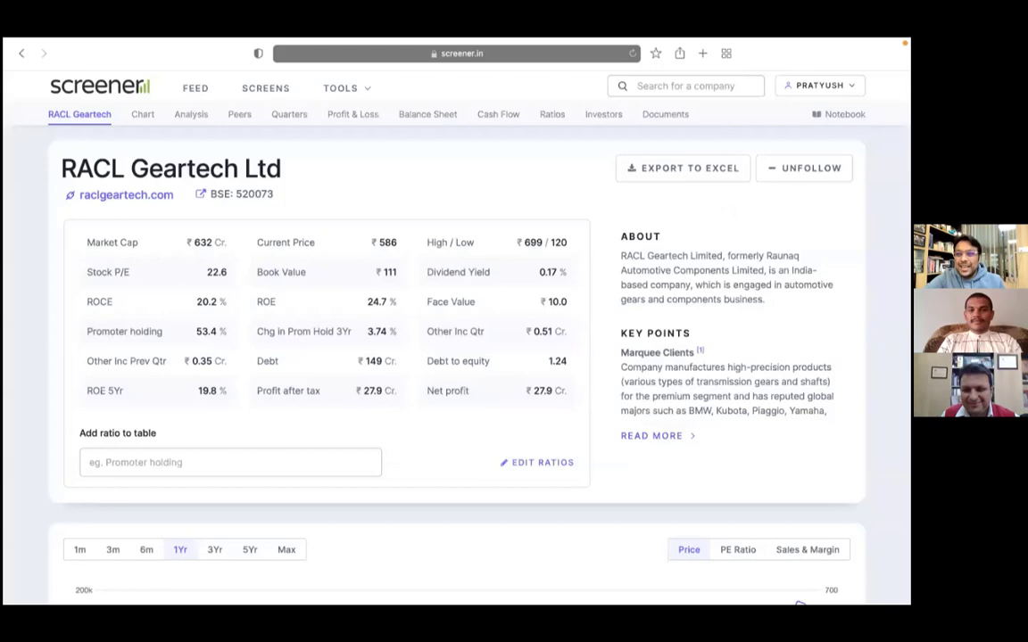
pyautogui.click(819, 85)
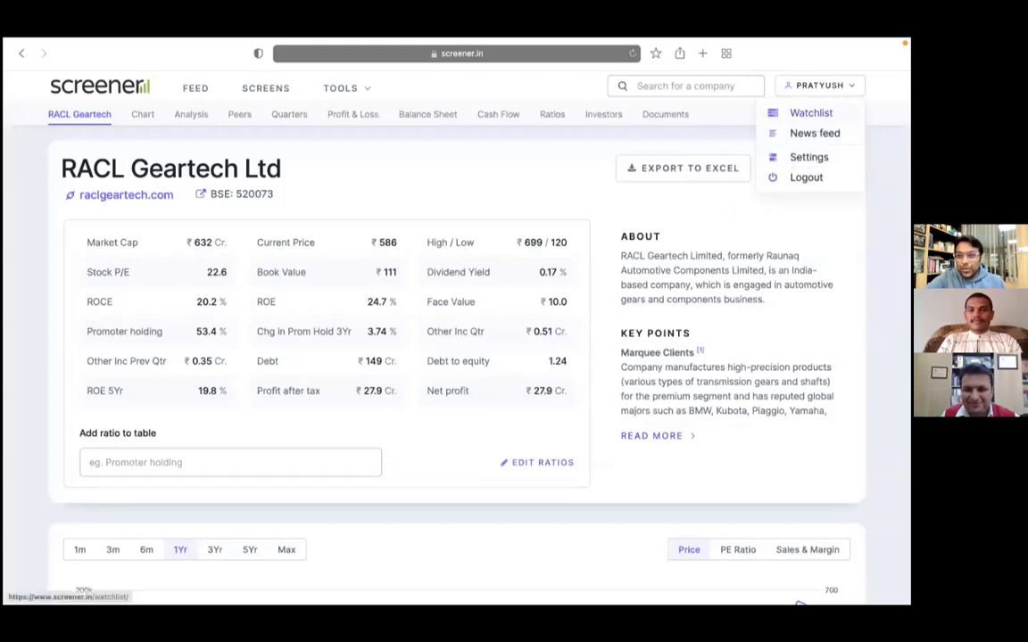
pyautogui.click(810, 112)
# - Scroll down through the watchlist table's notebook links and back up to the top
pyautogui.scroll(-10, 303, 314)
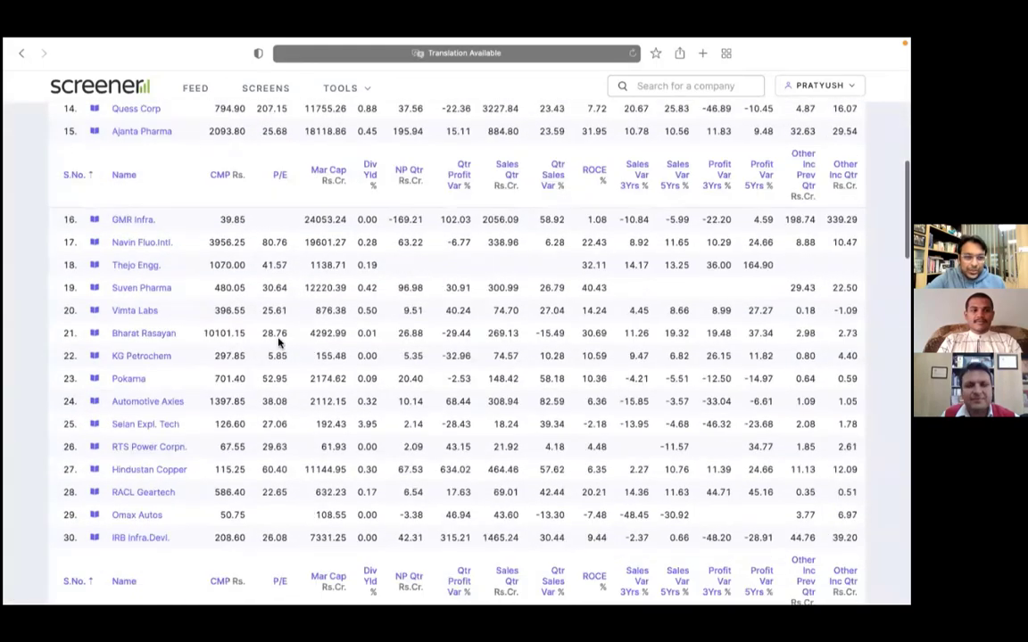
pyautogui.scroll(-5, 152, 355)
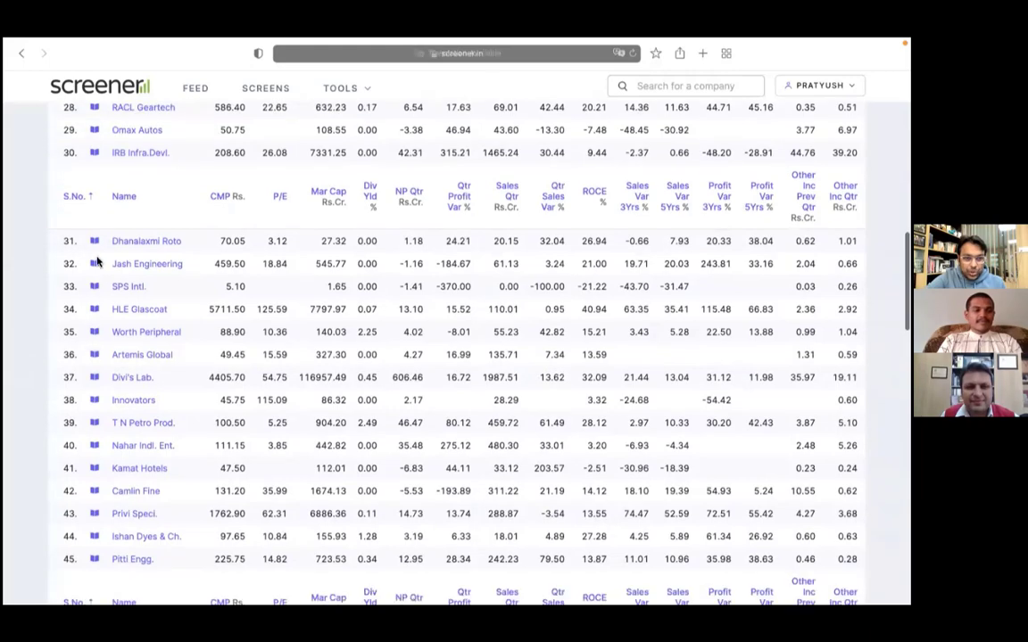
pyautogui.scroll(-2, 92, 457)
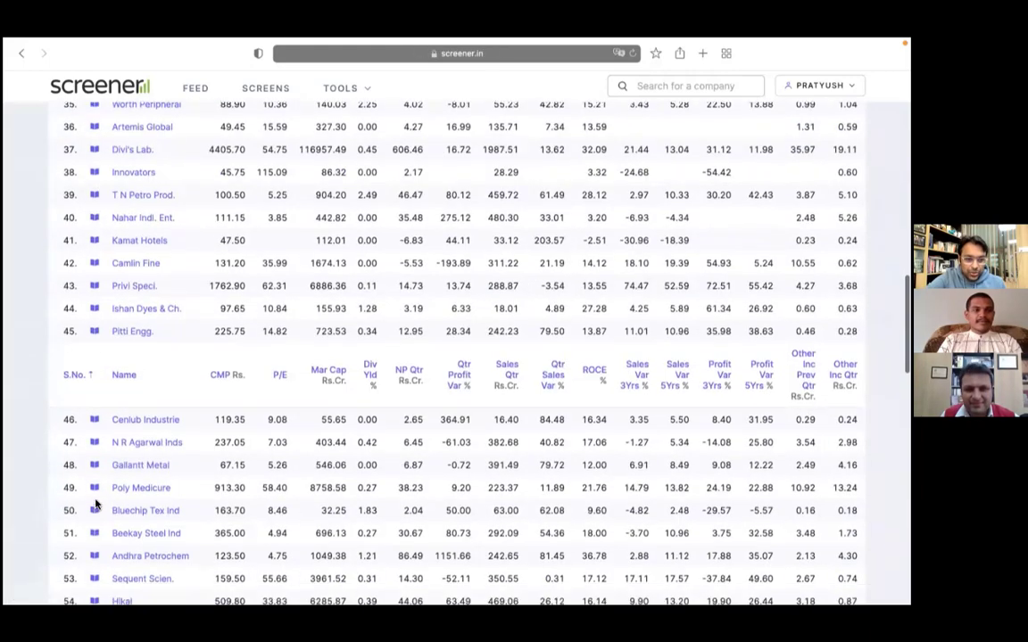
pyautogui.scroll(-3, 97, 505)
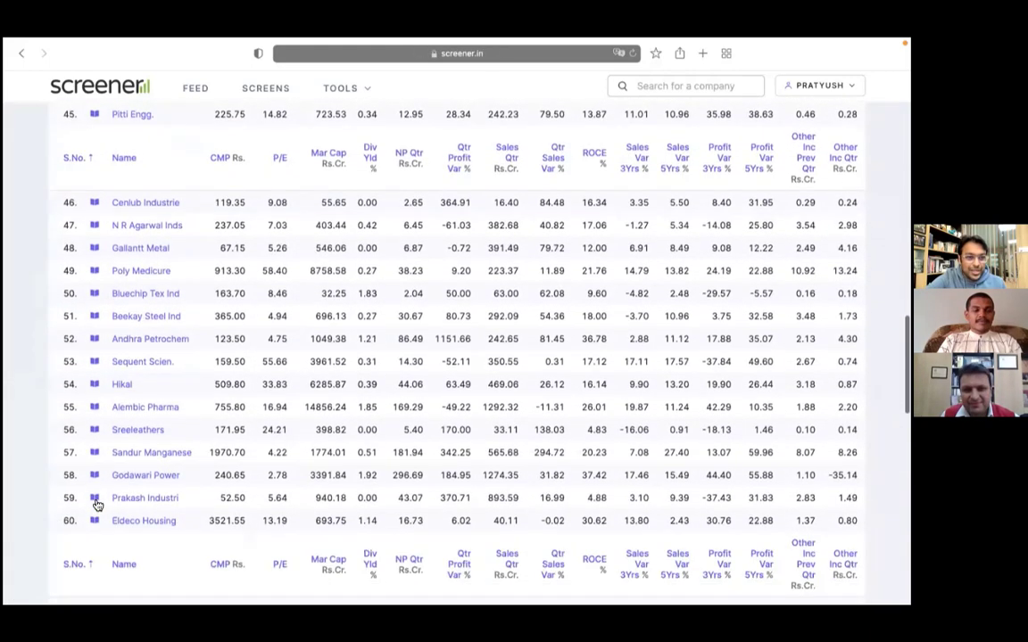
pyautogui.scroll(4, 97, 505)
pyautogui.scroll(5, 97, 506)
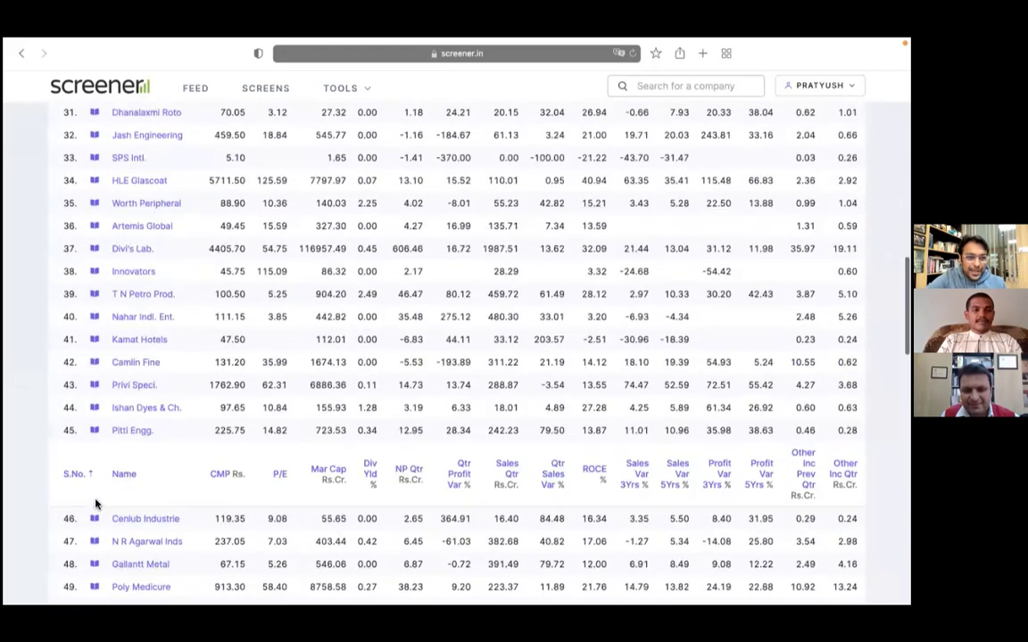
pyautogui.scroll(4, 97, 506)
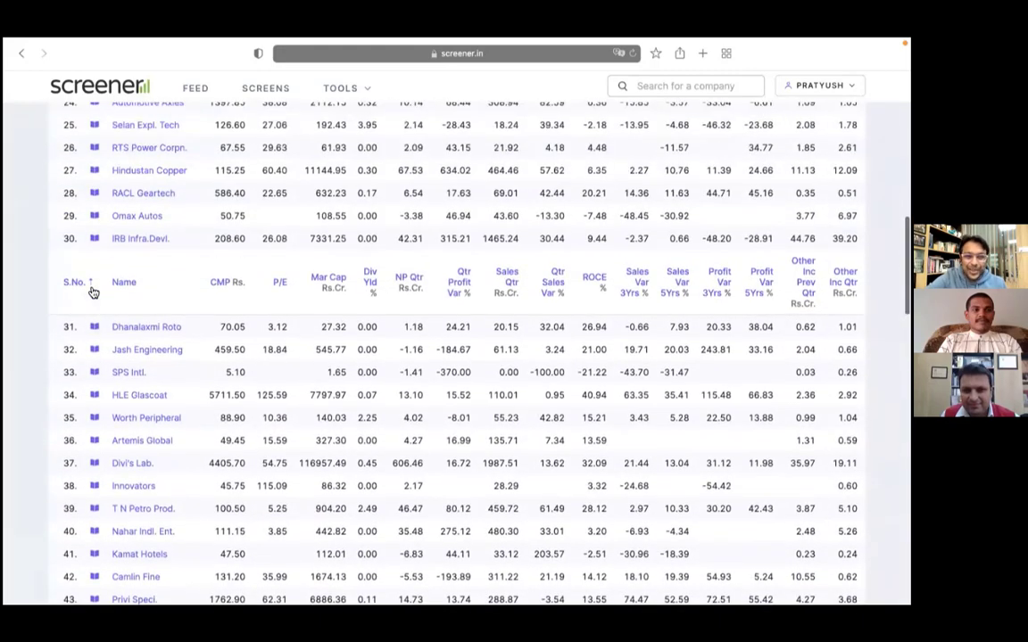
pyautogui.scroll(1, 665, 200)
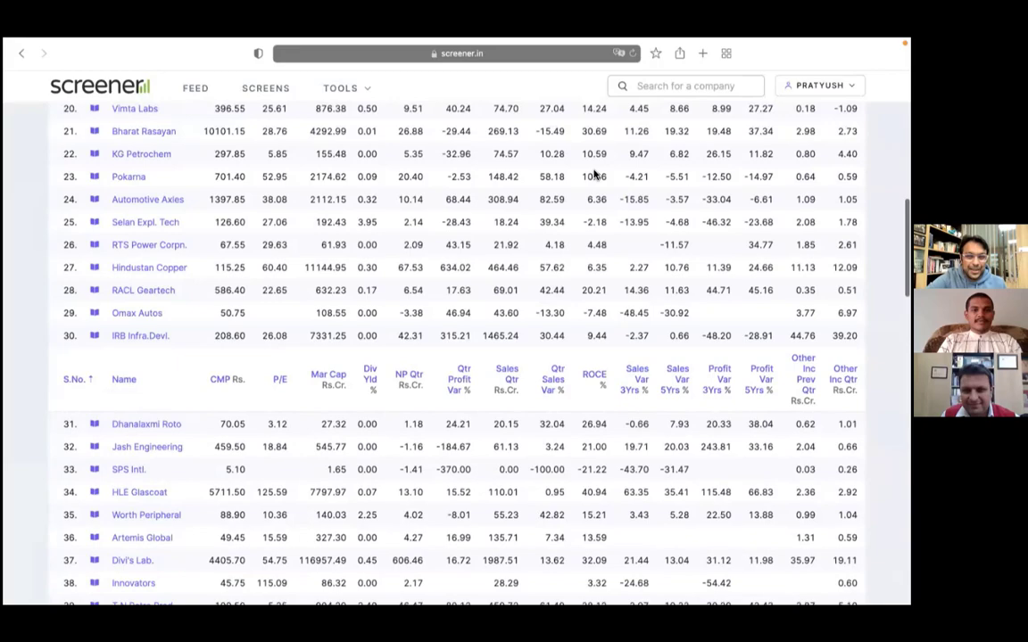
pyautogui.click(93, 290)
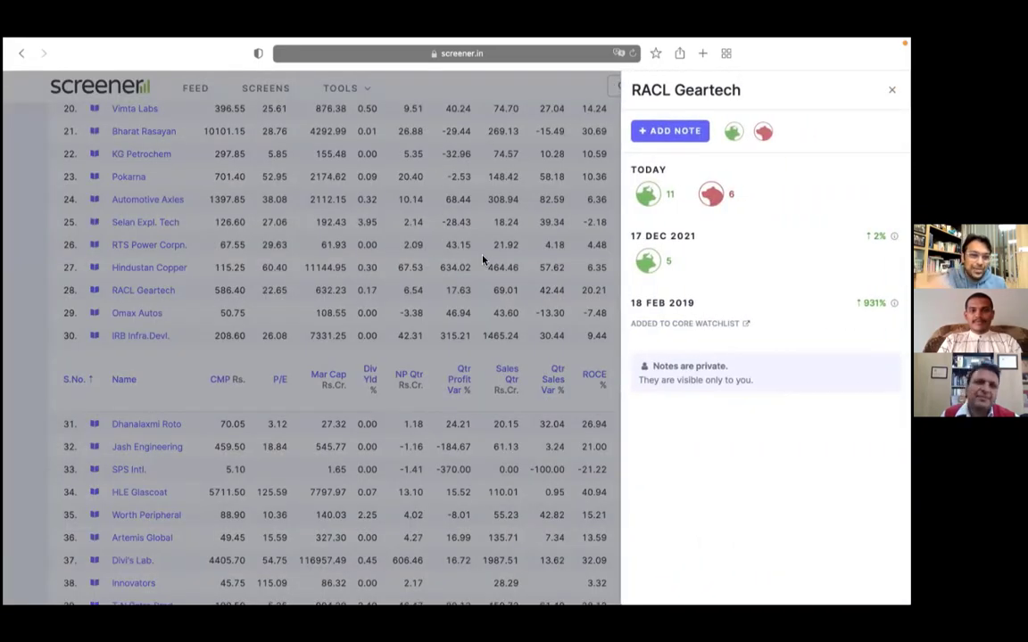
pyautogui.click(426, 236)
pyautogui.scroll(-6, 101, 501)
pyautogui.scroll(-3, 101, 502)
pyautogui.click(97, 497)
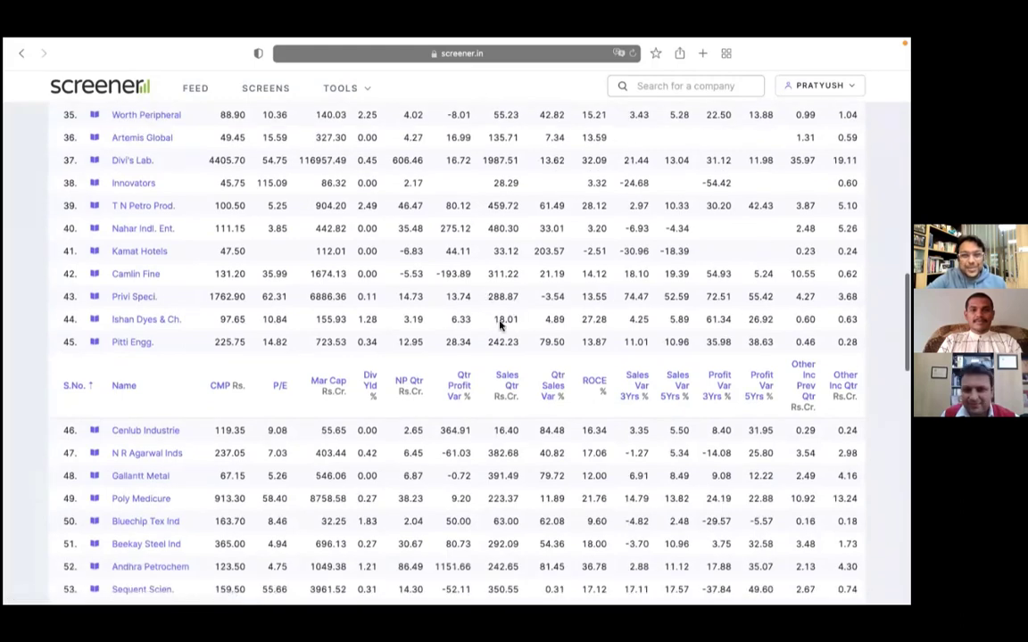
pyautogui.click(487, 256)
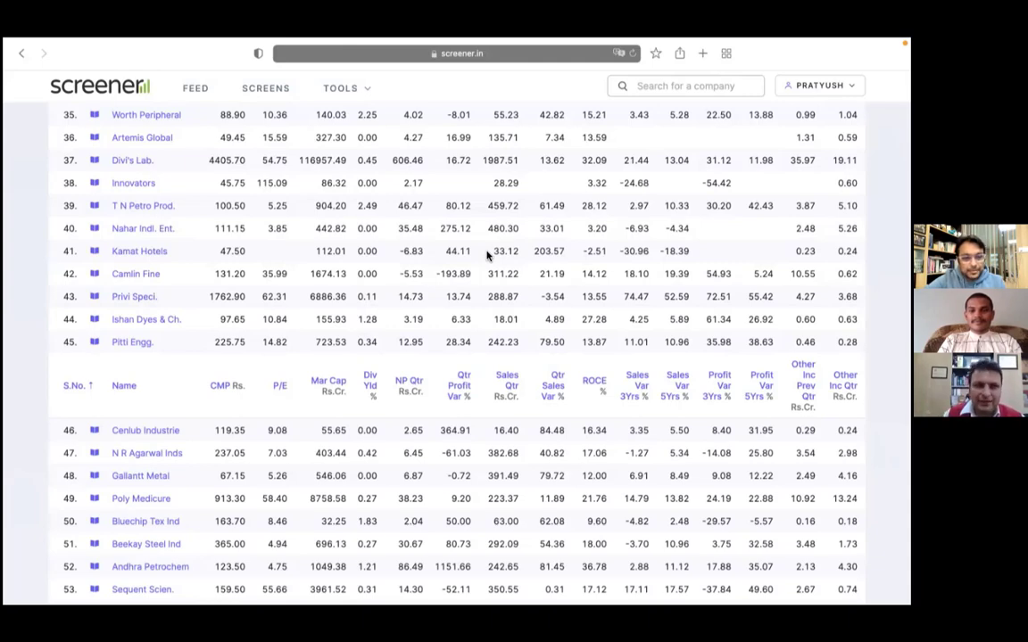
pyautogui.scroll(-1, 488, 256)
pyautogui.scroll(-3, 487, 256)
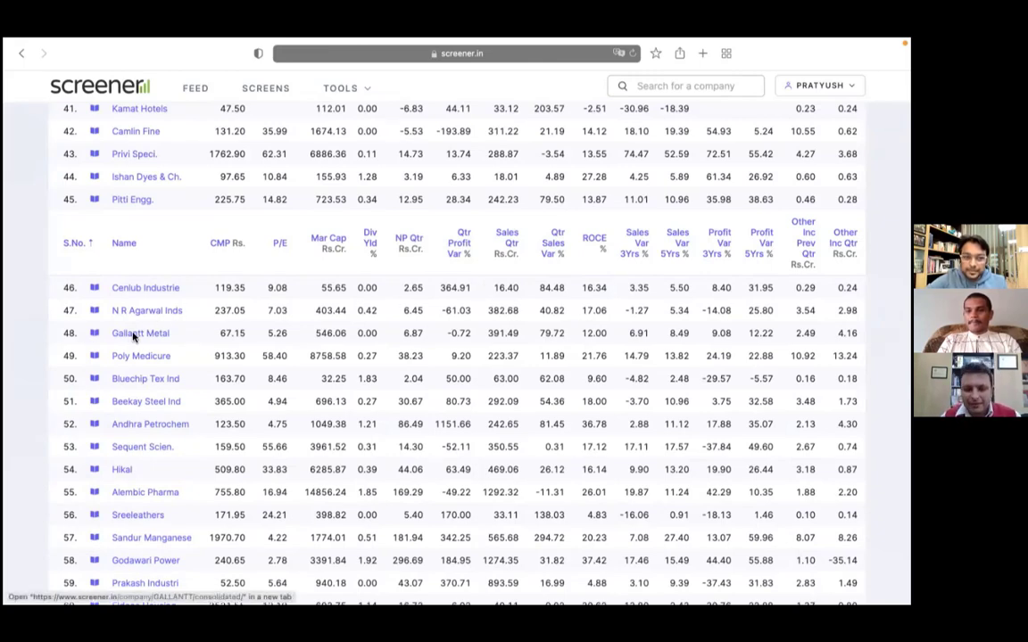
pyautogui.click(95, 333)
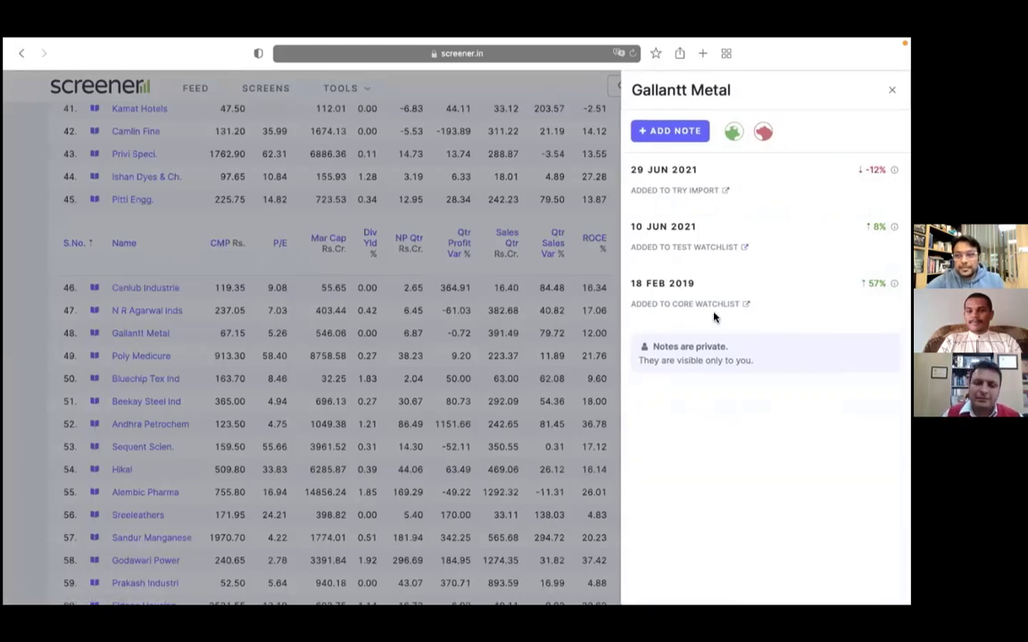
pyautogui.click(520, 373)
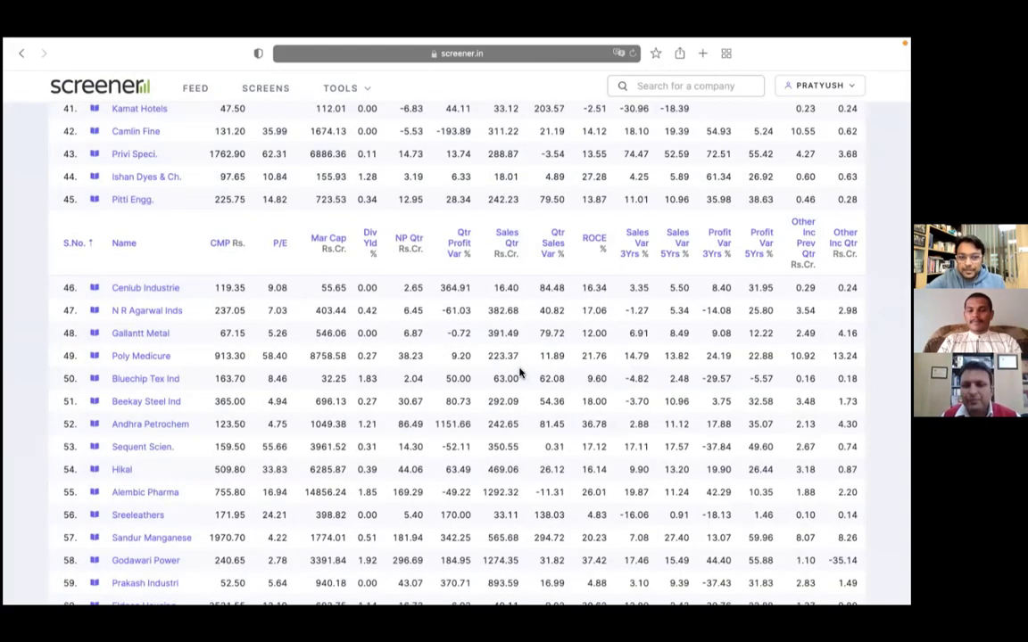
pyautogui.scroll(-5, 520, 373)
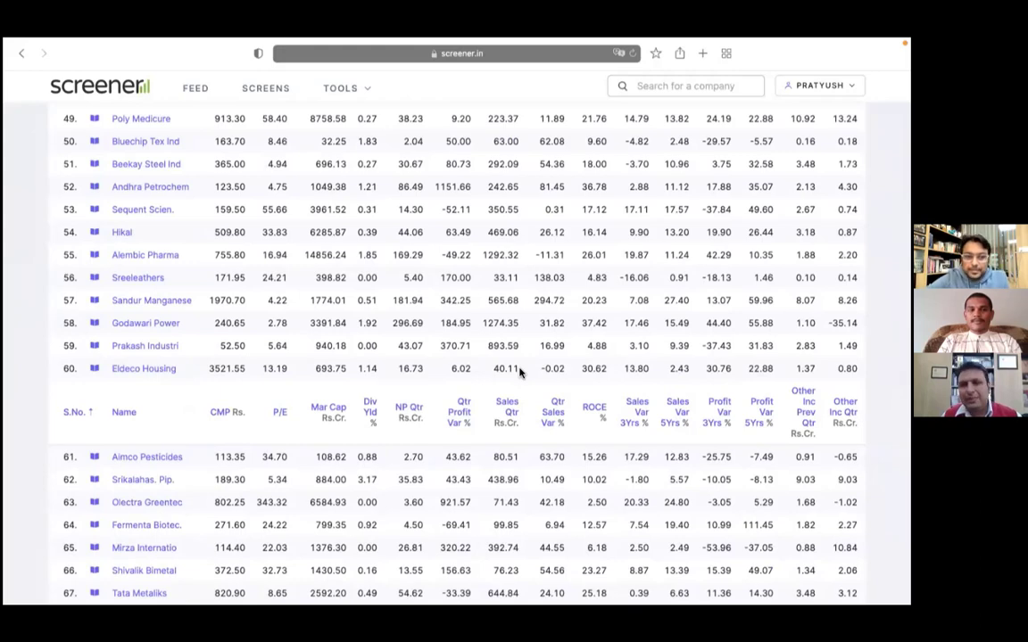